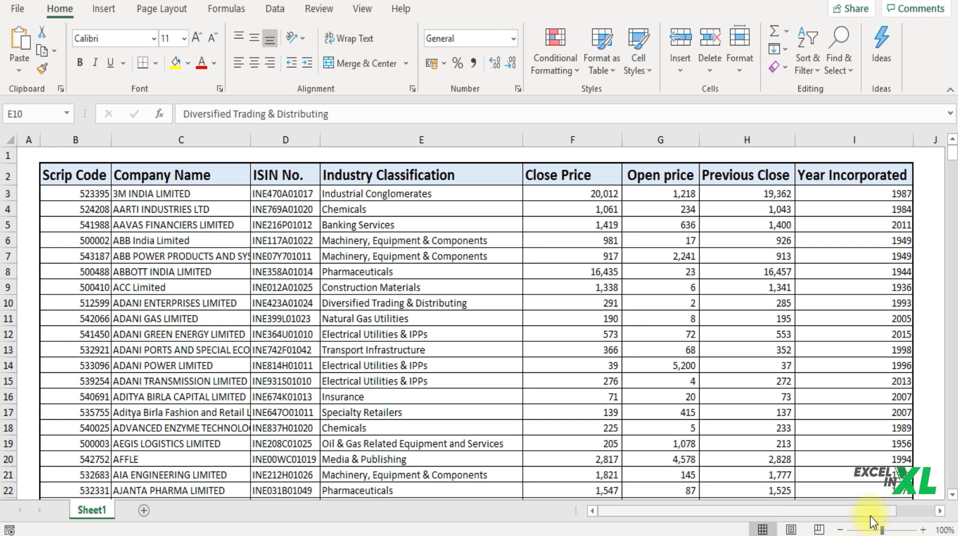
# Step: Set the height of row 4 (AARTI INDUSTRIES LTD) to 18 with Format > Row Height
pyautogui.click(7, 211)
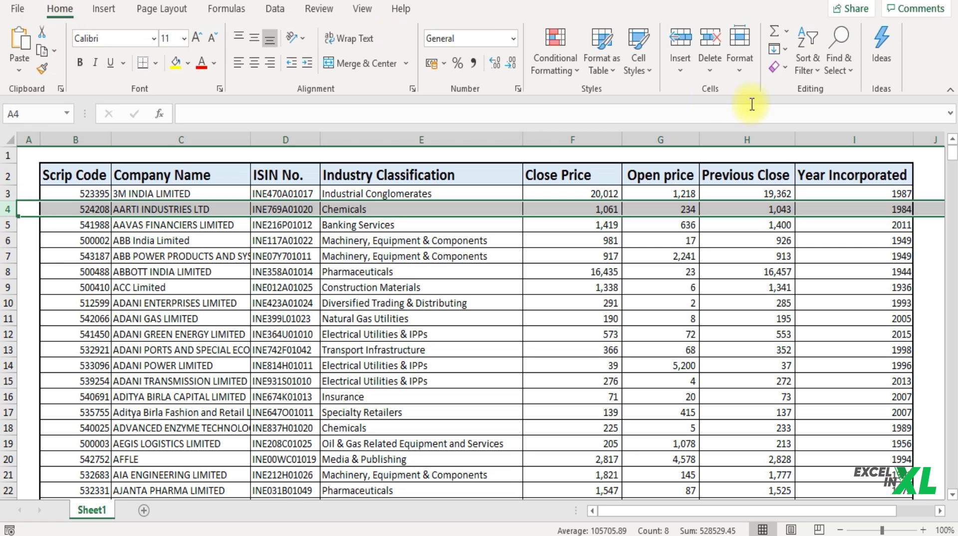
pyautogui.click(744, 67)
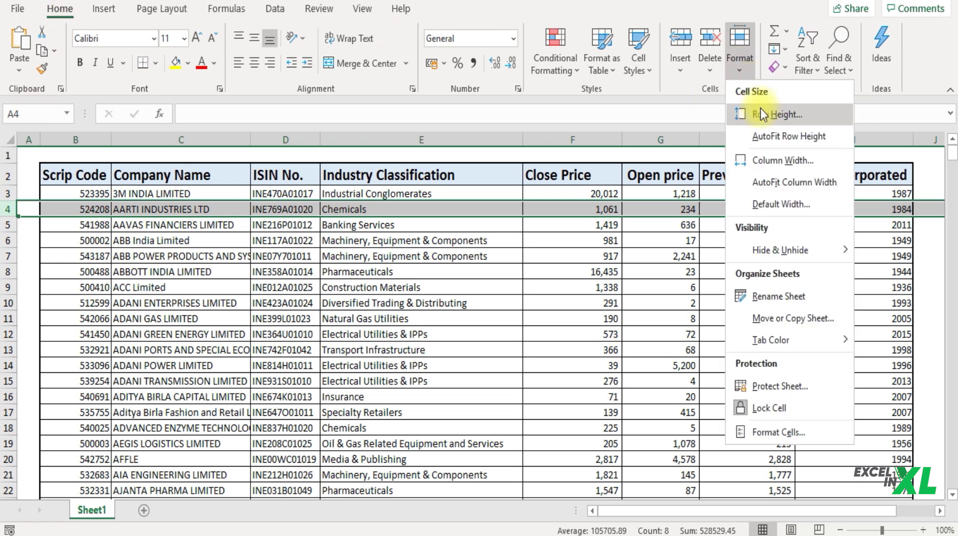
pyautogui.click(762, 112)
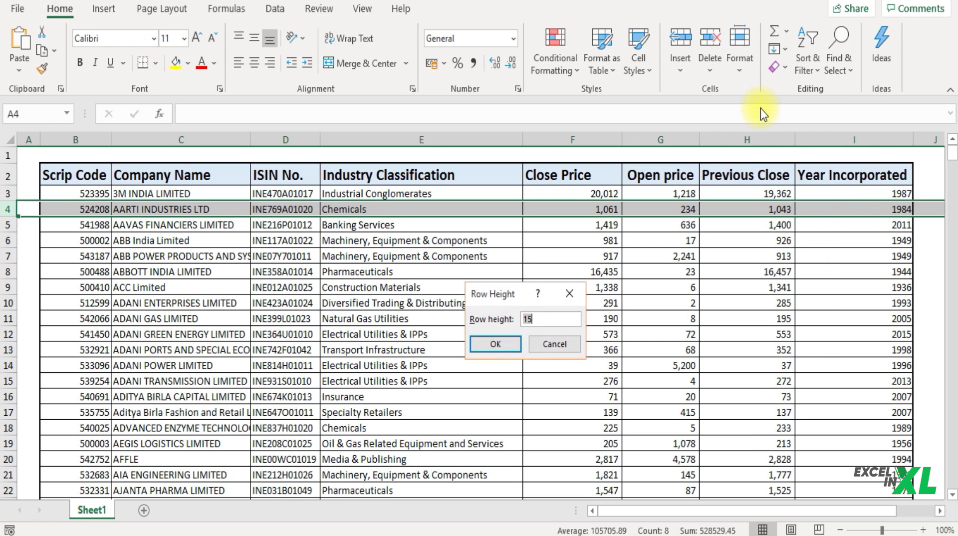
pyautogui.press('BackSpace')
pyautogui.write('1')
pyautogui.write('8')
pyautogui.click(489, 351)
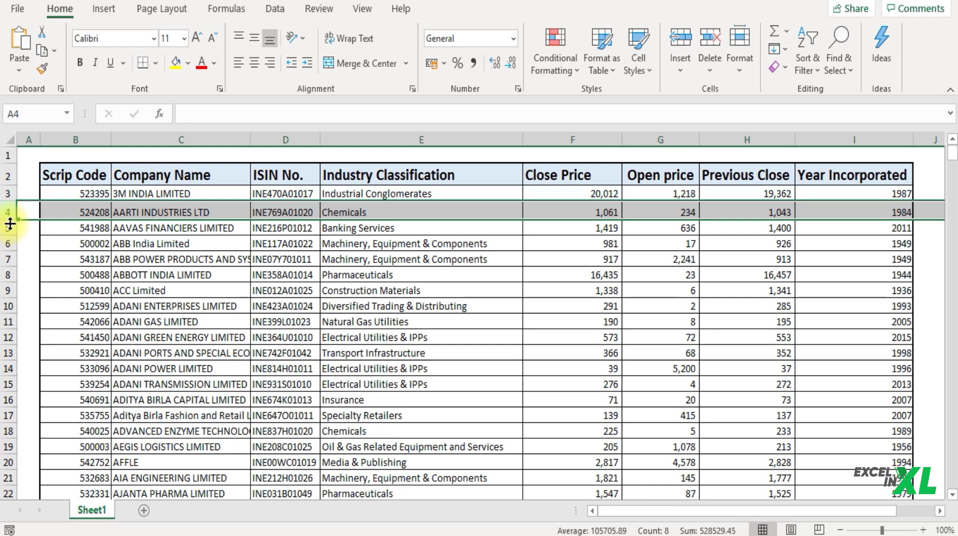
# Step: Drag row borders so every row is about 21 high, then shorten row 4 again
pyautogui.moveTo(11, 219); pyautogui.dragTo(10, 227)
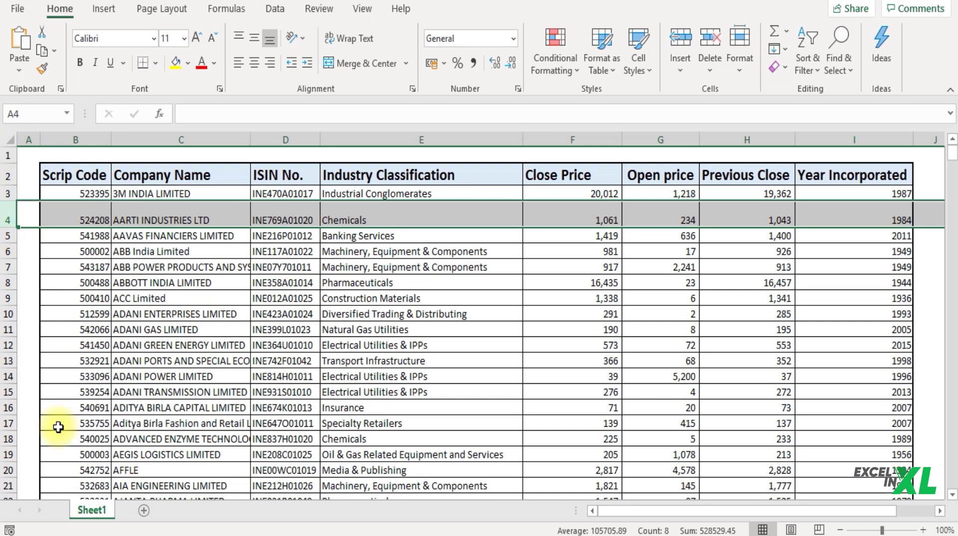
pyautogui.click(9, 138)
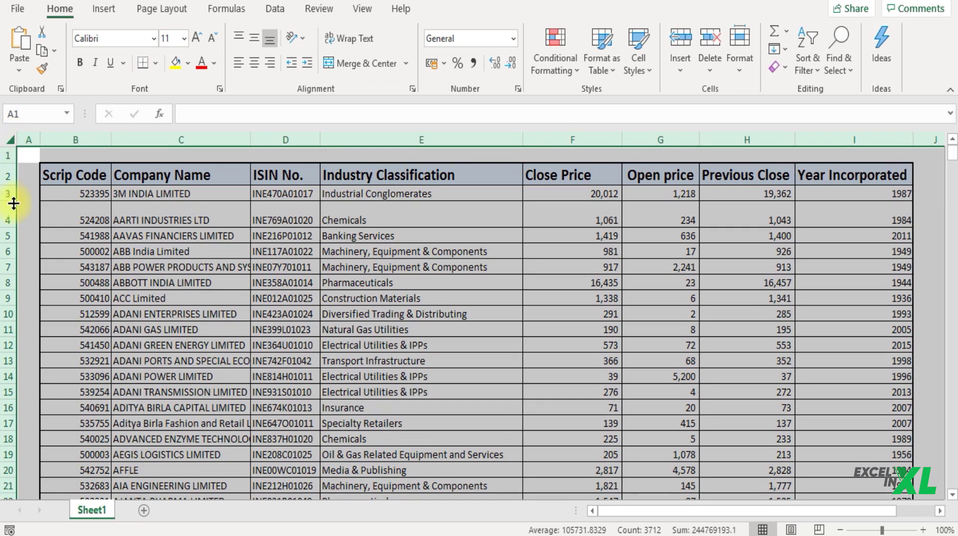
pyautogui.moveTo(10, 200); pyautogui.dragTo(10, 209)
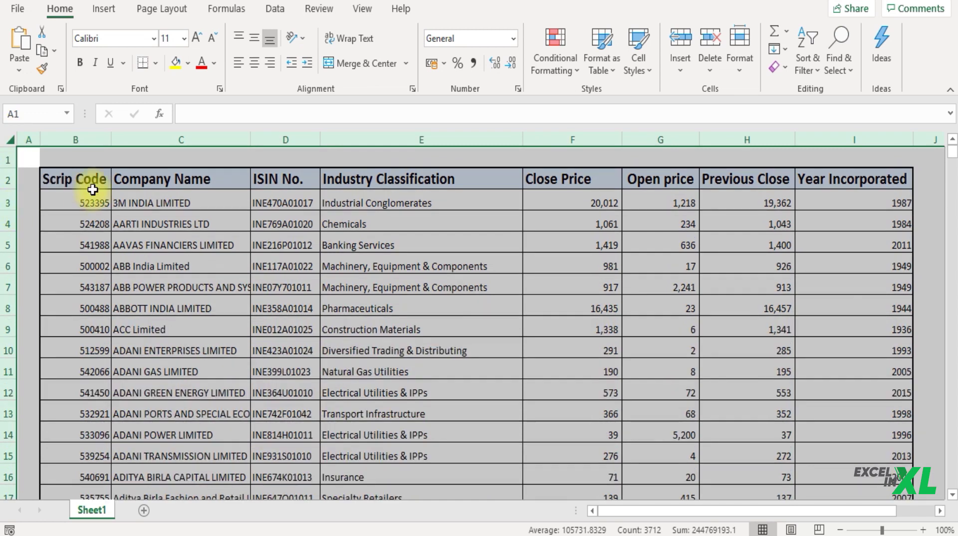
pyautogui.click(90, 412)
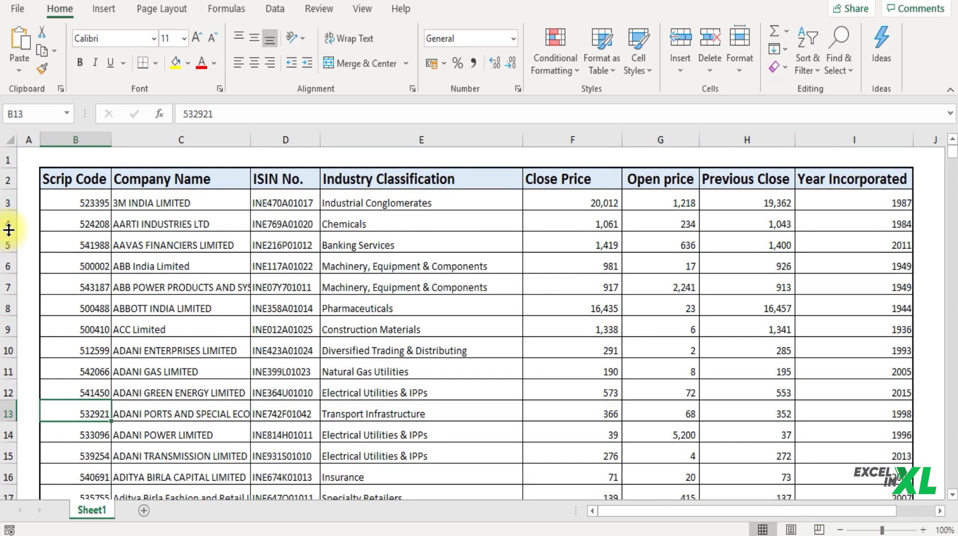
pyautogui.moveTo(9, 230); pyautogui.dragTo(9, 223)
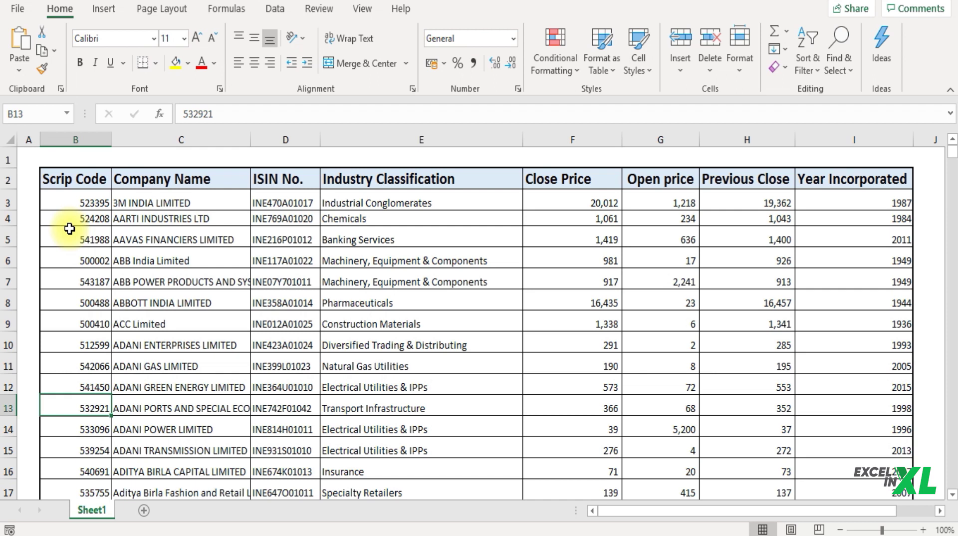
# Step: Apply AutoFit Row Height to the whole sheet so rows fit their contents
pyautogui.click(6, 140)
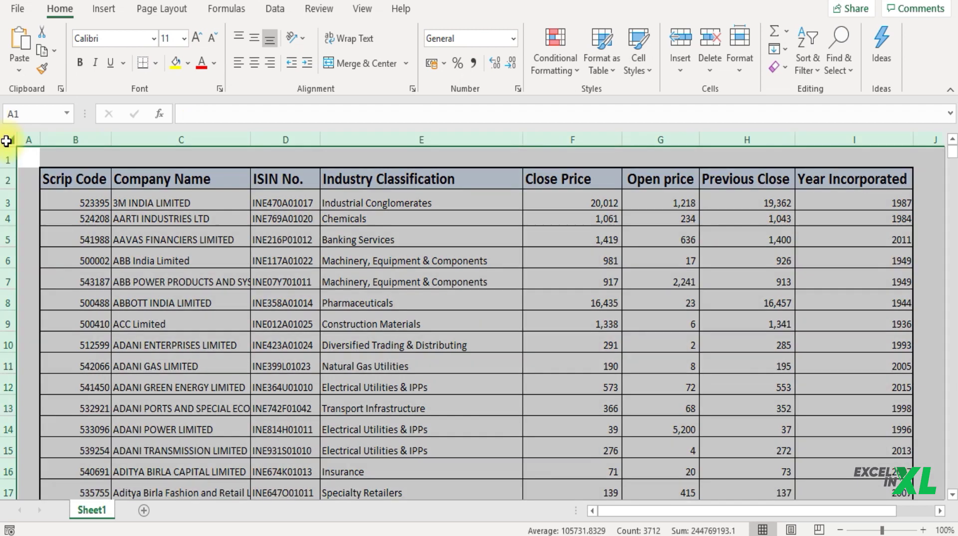
pyautogui.click(741, 66)
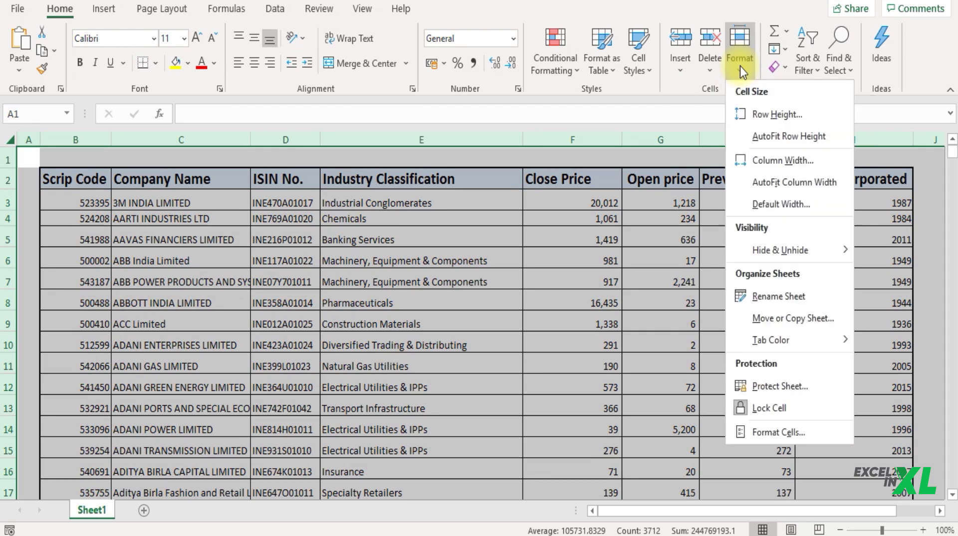
pyautogui.click(771, 138)
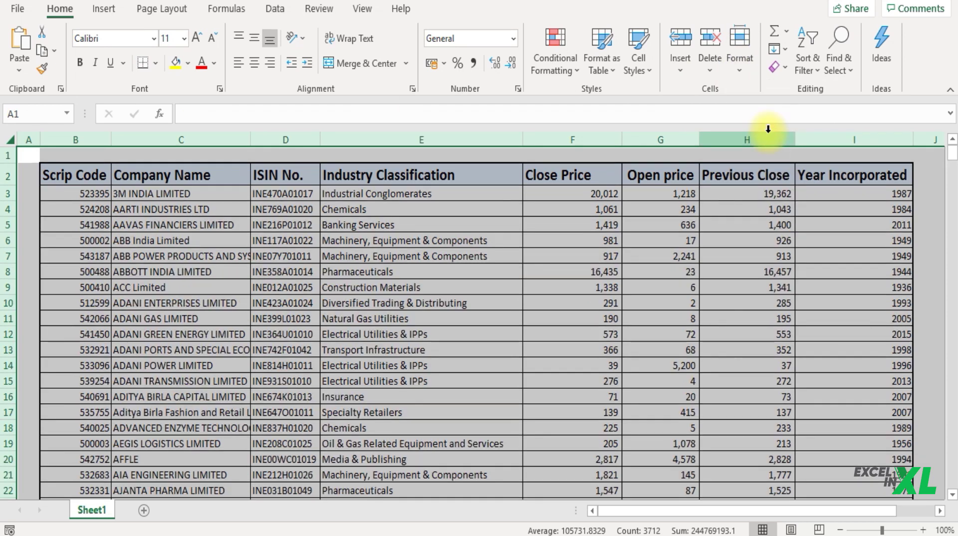
pyautogui.click(386, 189)
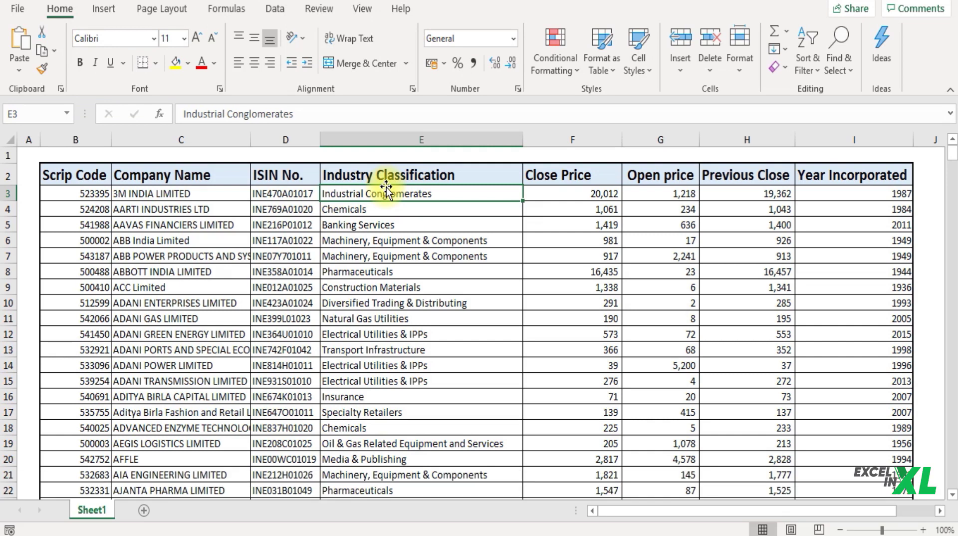
# Step: Set the Industry Classification column E to width 42 with Format > Column Width
pyautogui.click(476, 136)
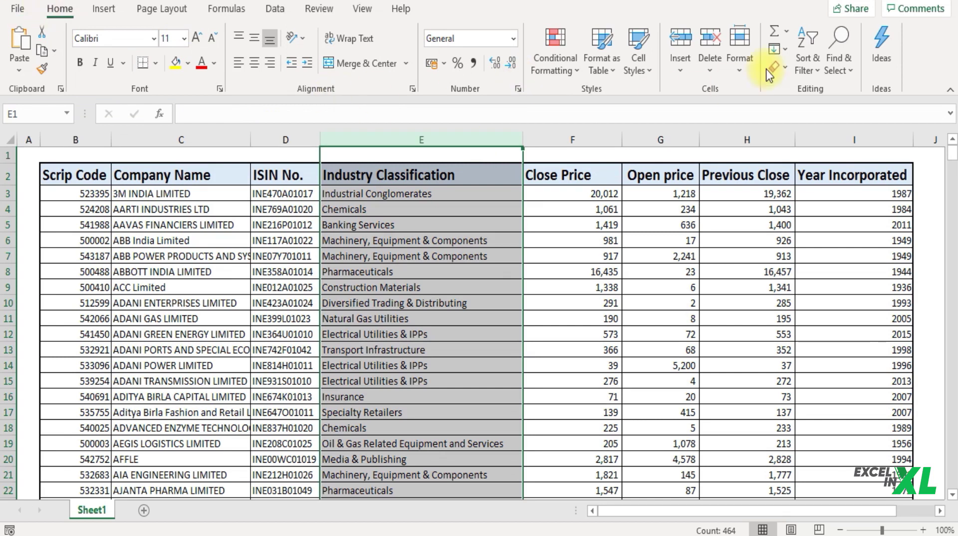
pyautogui.click(740, 64)
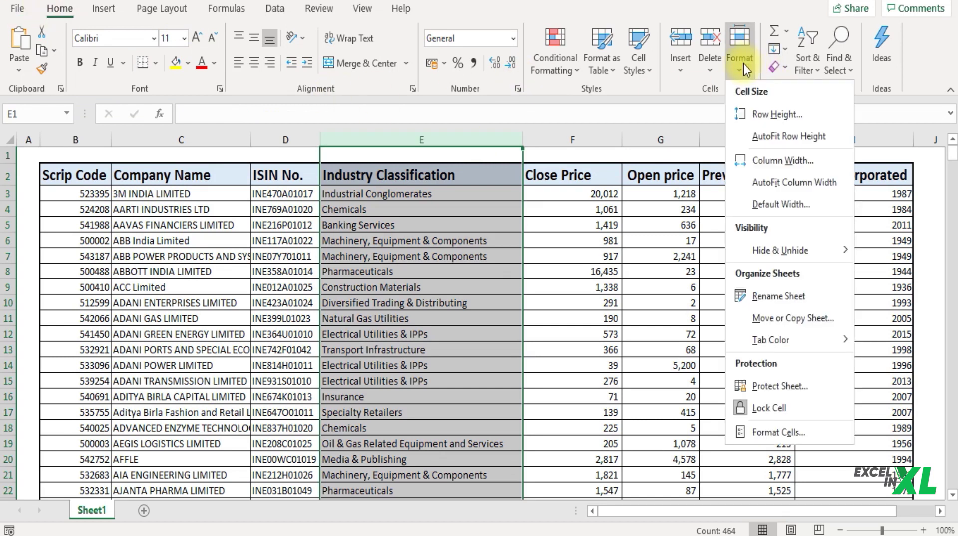
pyautogui.click(782, 159)
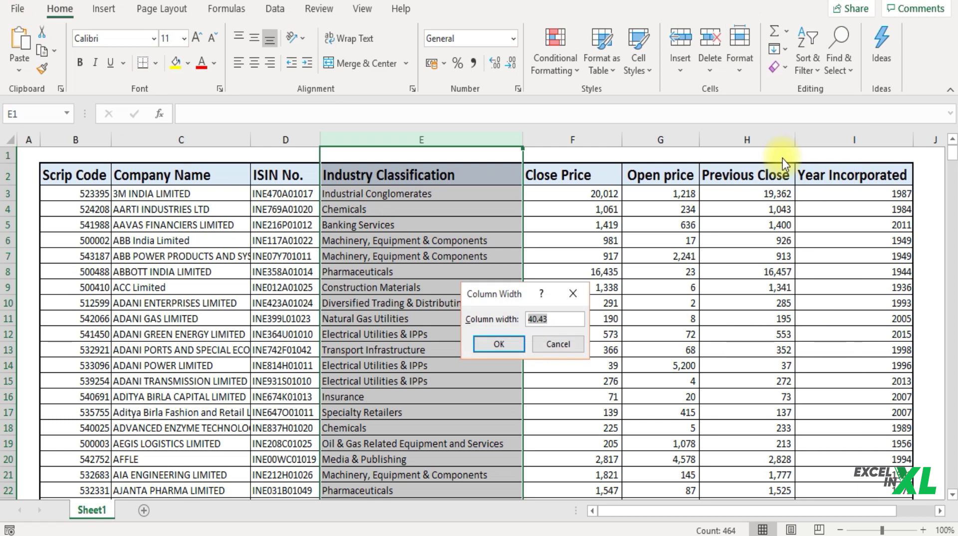
pyautogui.press('BackSpace')
pyautogui.write('42')
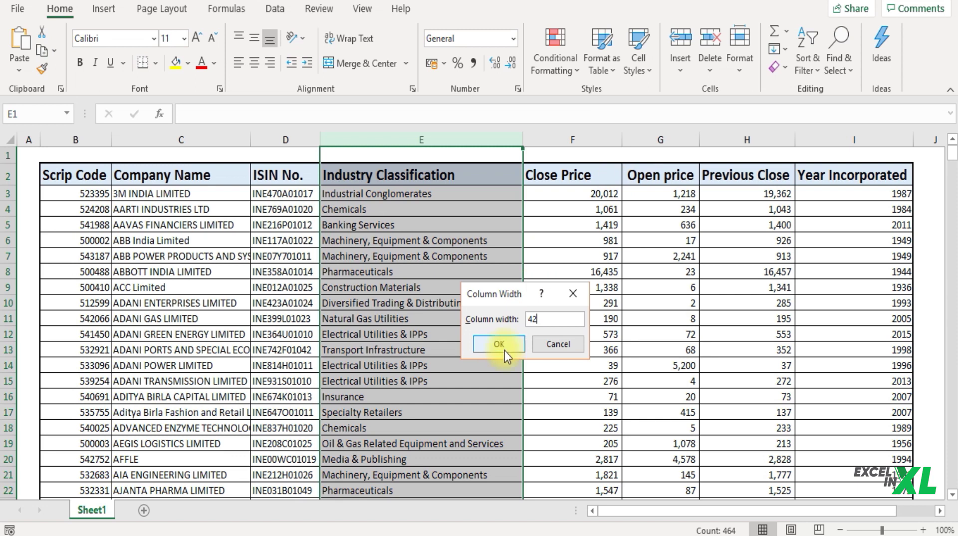
pyautogui.click(505, 351)
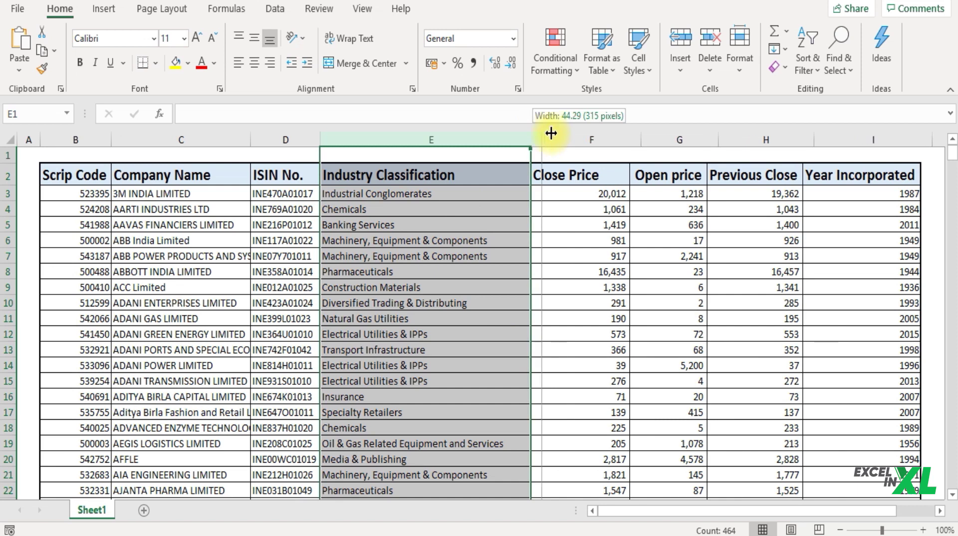
# Step: Widen column E by dragging, then double-click its border to AutoFit it
pyautogui.moveTo(532, 135)
pyautogui.mouseDown()
pyautogui.moveTo(567, 132)
pyautogui.moveTo(546, 132)
pyautogui.mouseUp()
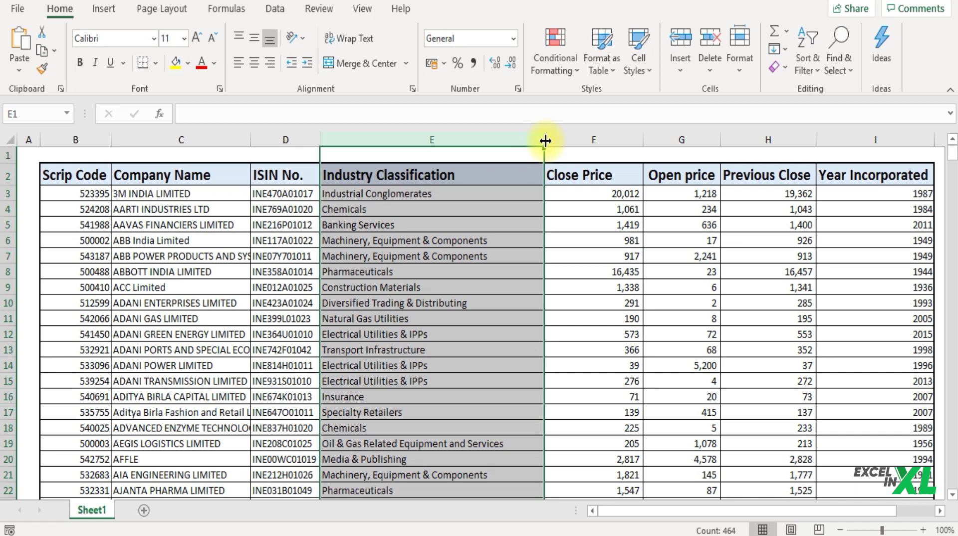
pyautogui.doubleClick(543, 141)
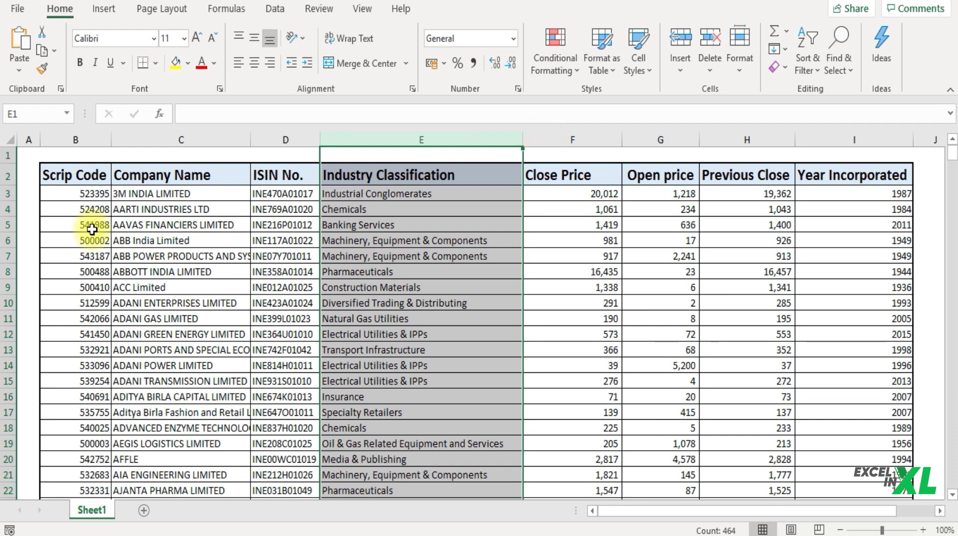
# Step: Select the whole sheet and drag a column border to make every column 18.29 wide
pyautogui.click(12, 140)
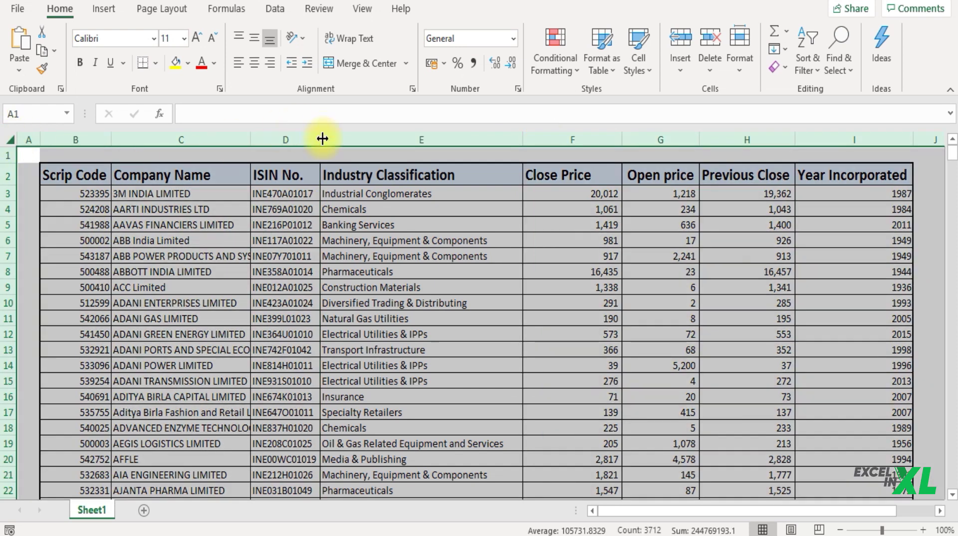
pyautogui.moveTo(322, 138); pyautogui.dragTo(343, 137)
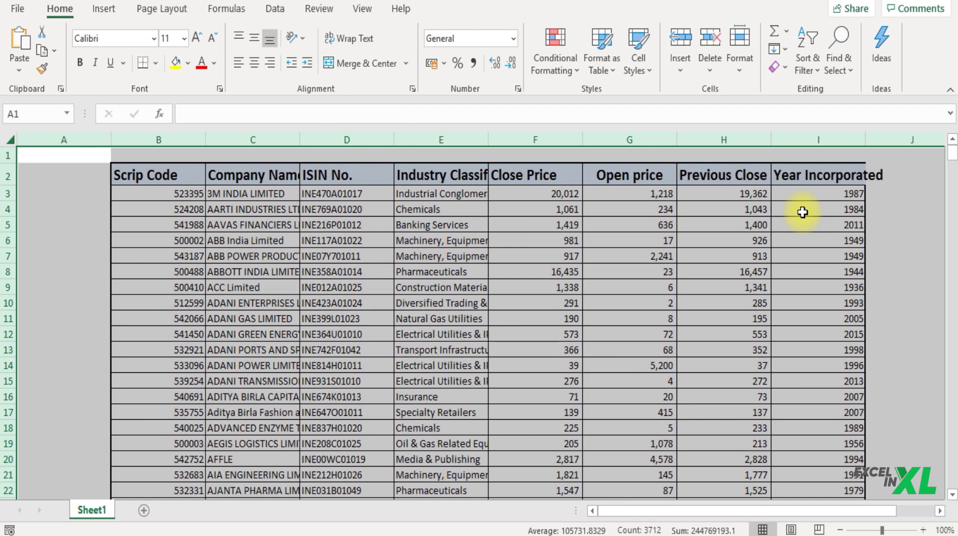
# Step: Apply AutoFit Column Width to all columns so full company names display
pyautogui.click(746, 58)
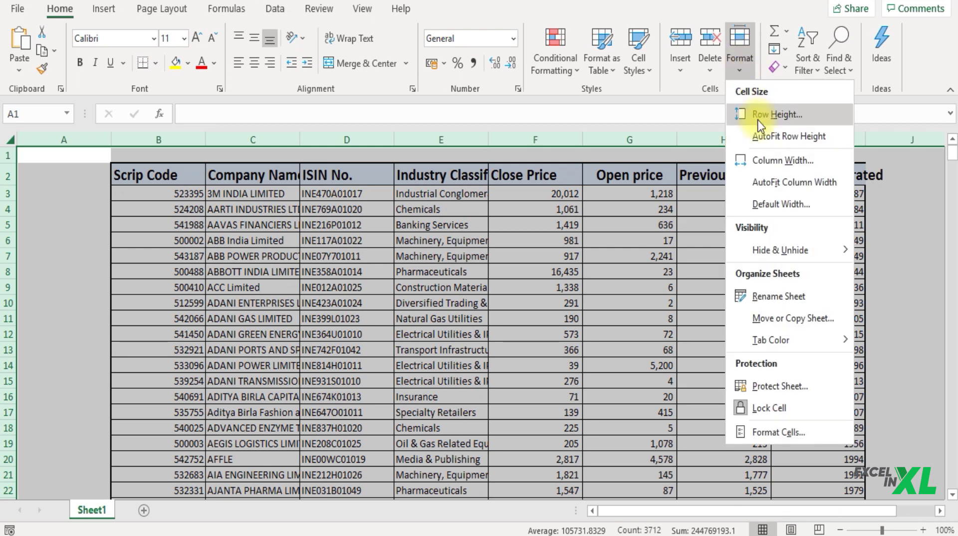
pyautogui.click(779, 181)
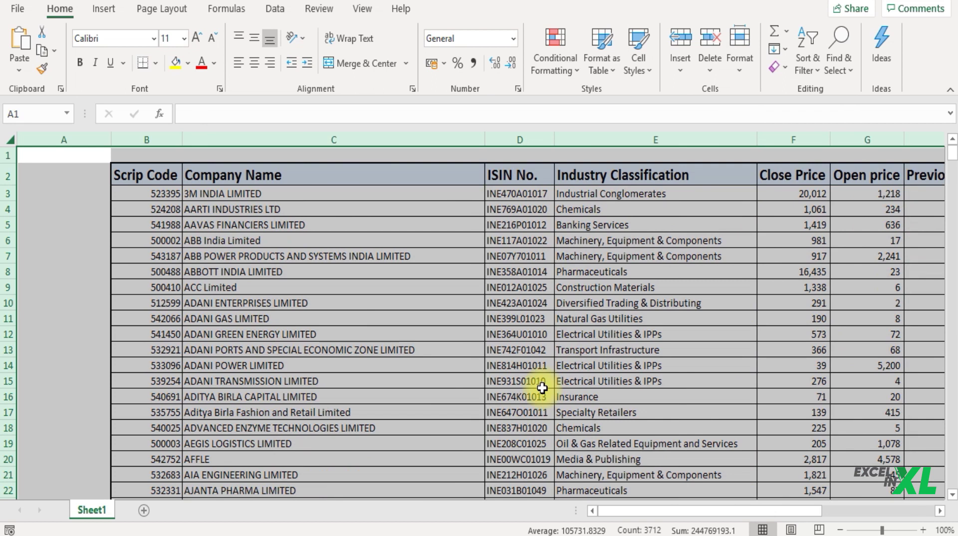